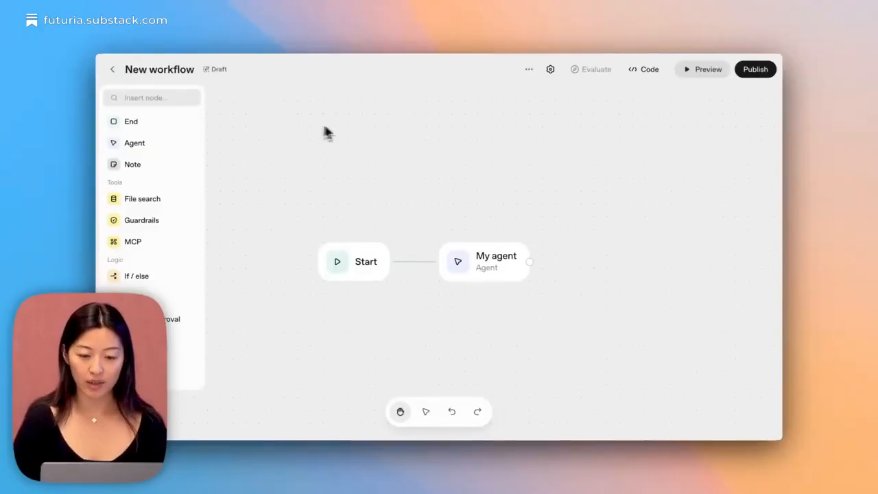
# Look over the Start node's workflow inputs and rename the My agent node to Classifier.
pyautogui.click(349, 262)
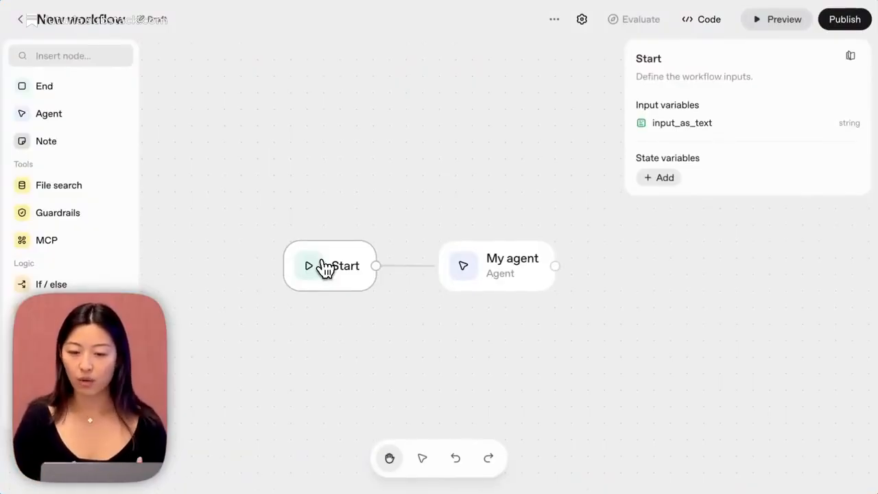
pyautogui.click(476, 203)
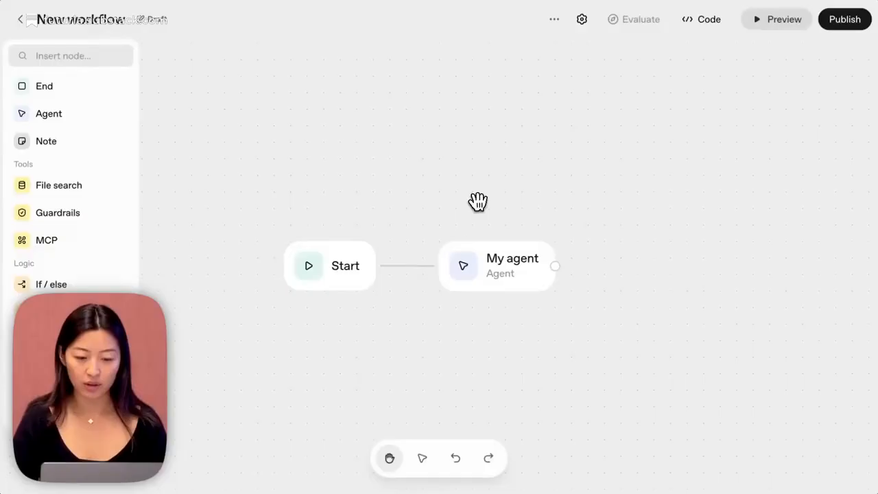
pyautogui.click(514, 275)
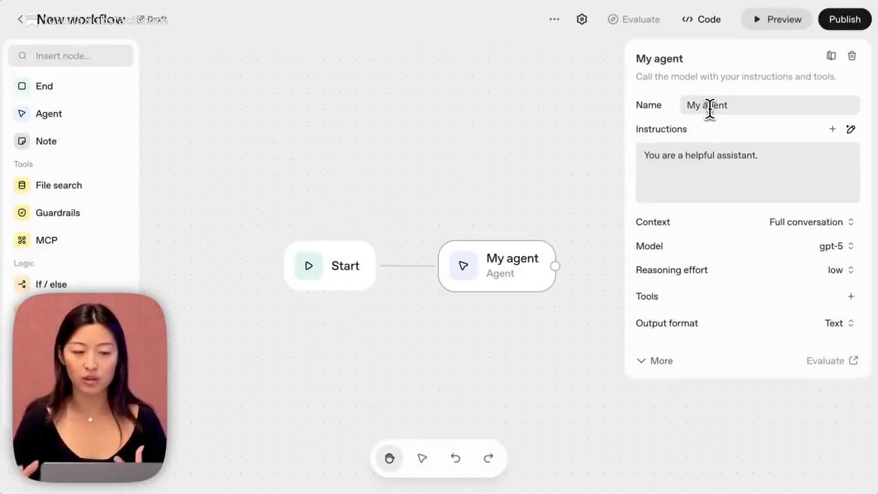
pyautogui.doubleClick(709, 105)
pyautogui.press('super+a')
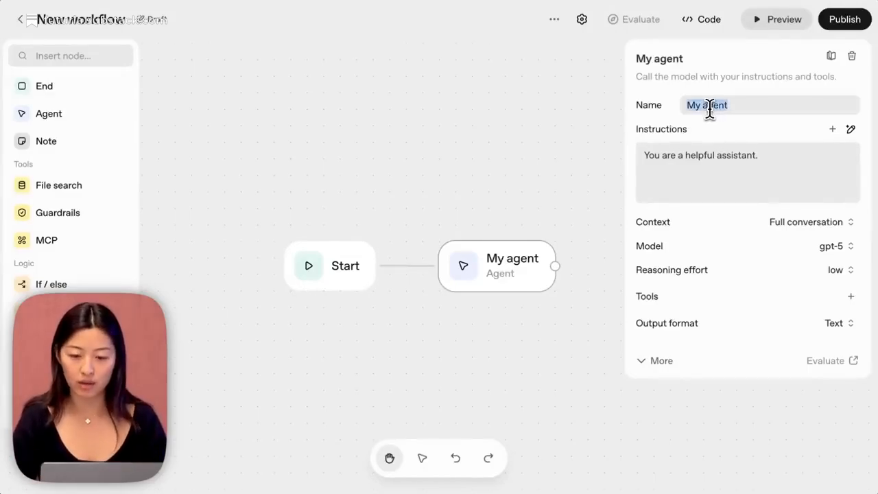
pyautogui.write('Classifier')
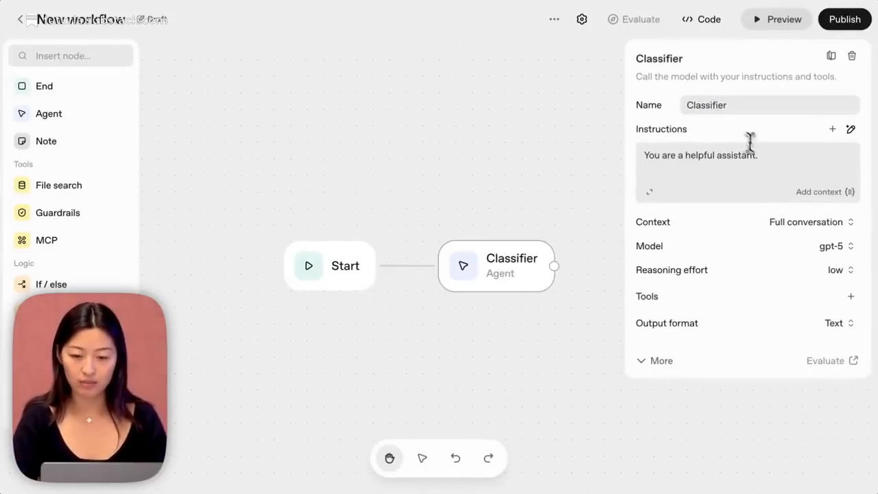
# Set the Classifier's instructions to "You are a helpful travel assistant for classifying whether a message is about an itinerary or a flight.".
pyautogui.click(718, 155)
pyautogui.write('travel ')
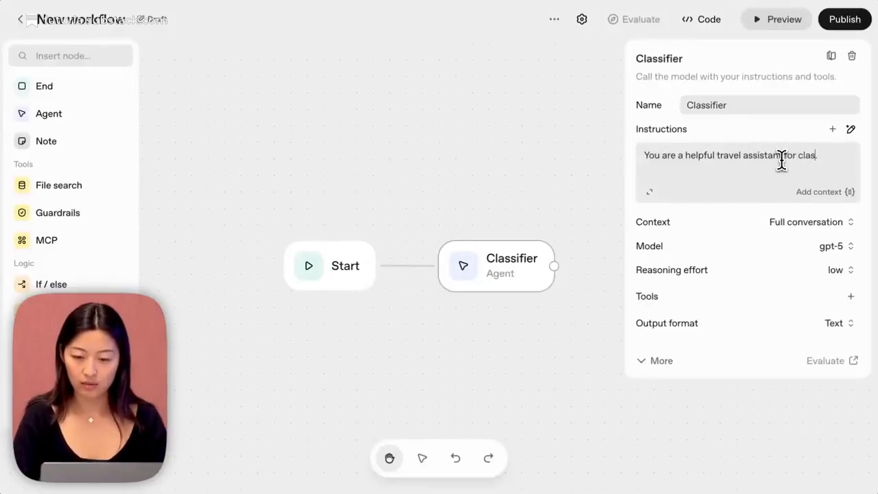
pyautogui.write('hether a message is about an itinerary or')
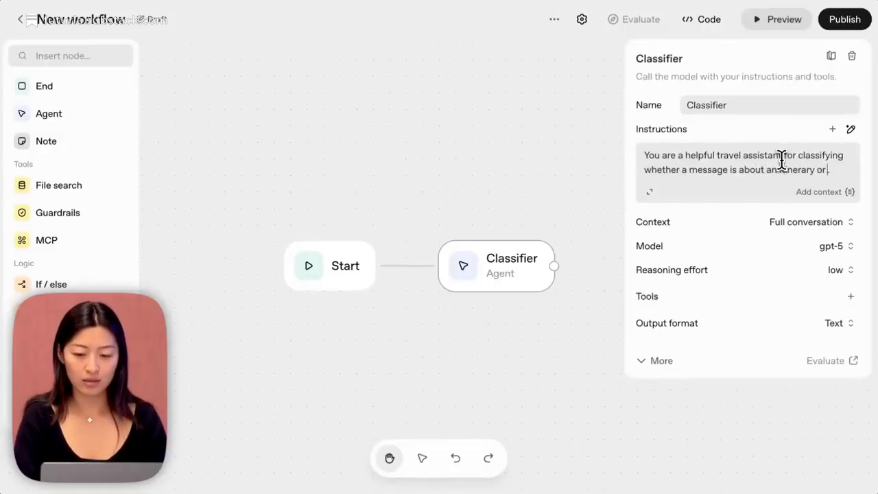
pyautogui.write('ht.')
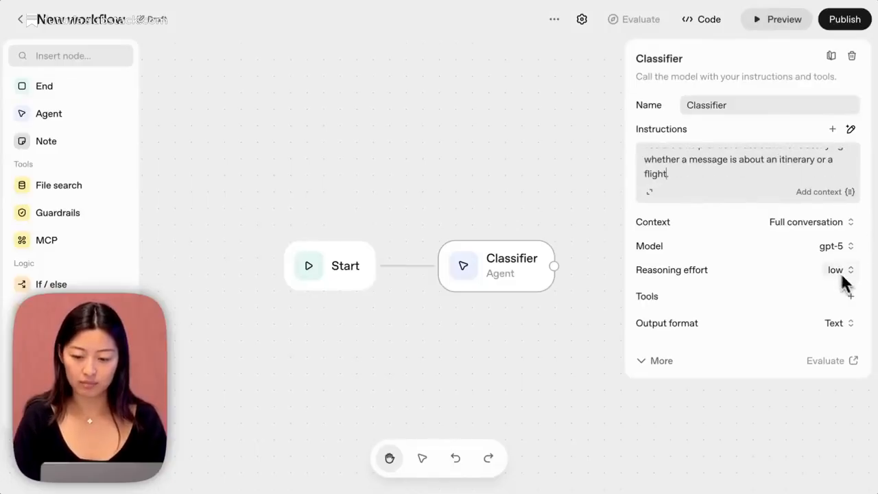
# Switch the Classifier's output format to JSON and define a schema property named classification with type ENUM.
pyautogui.click(847, 325)
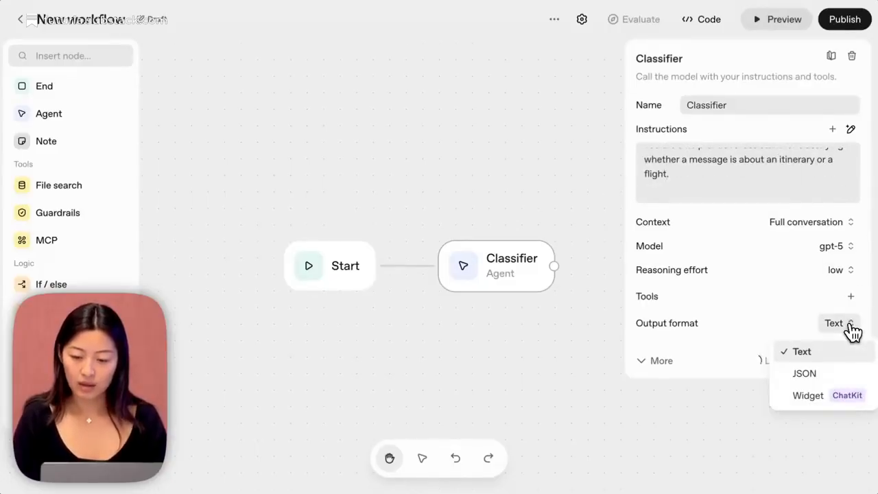
pyautogui.click(826, 376)
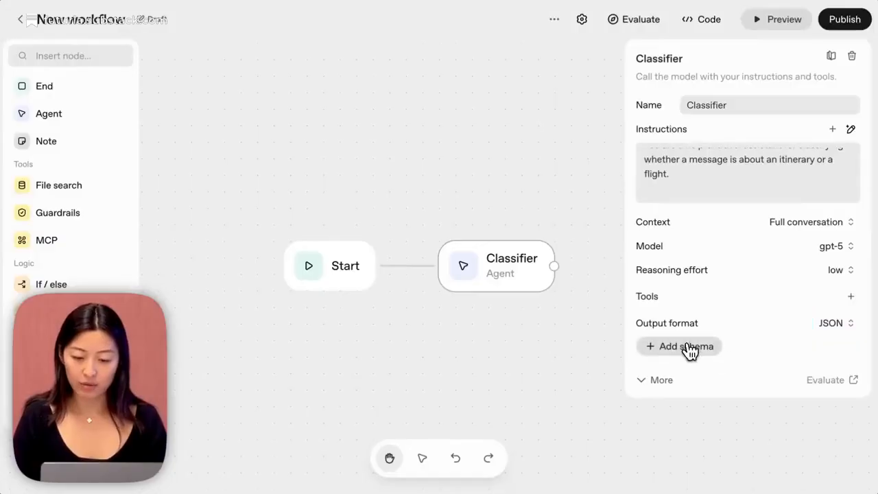
pyautogui.click(690, 350)
pyautogui.click(223, 300)
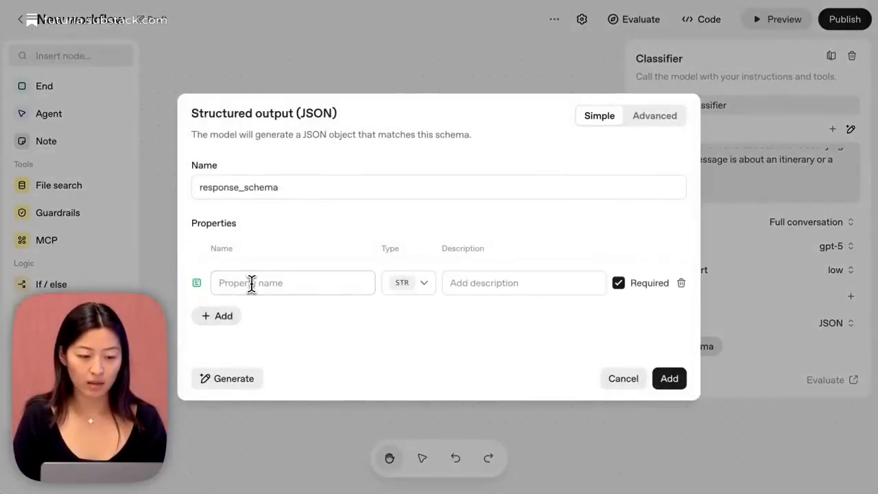
pyautogui.click(251, 283)
pyautogui.write('classification')
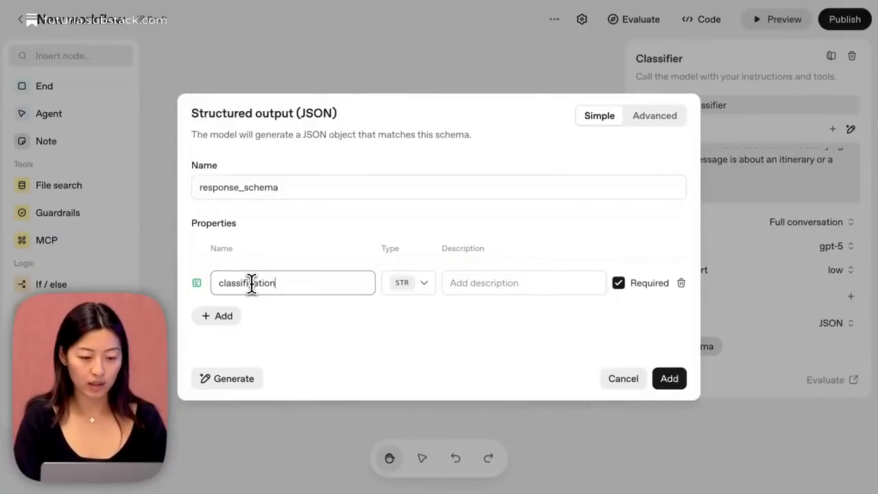
pyautogui.click(411, 283)
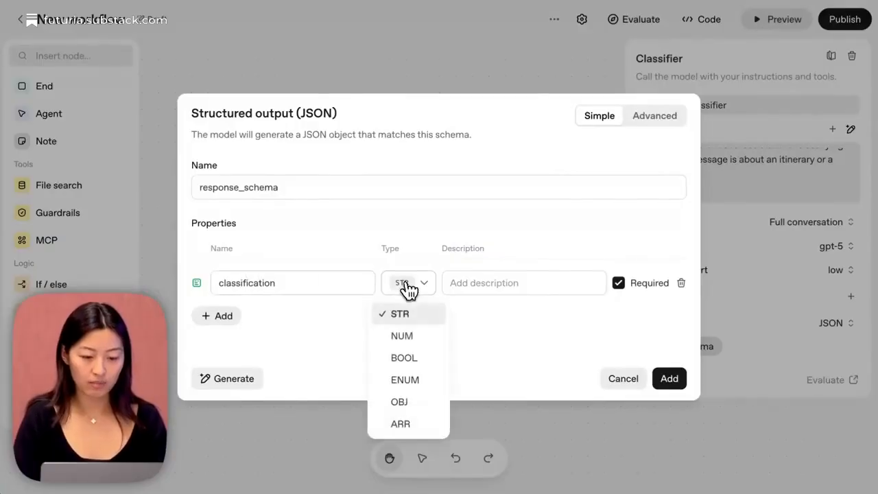
pyautogui.click(410, 379)
# Give the classification property the enum values flight_info and itinerary, and add the schema to the Classifier.
pyautogui.click(302, 296)
pyautogui.write('flight')
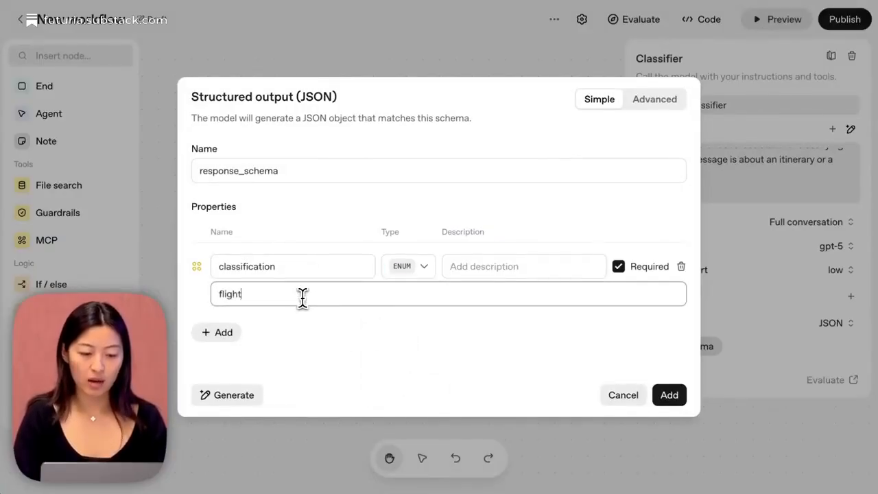
pyautogui.write('_info')
pyautogui.press('Return')
pyautogui.write('iti')
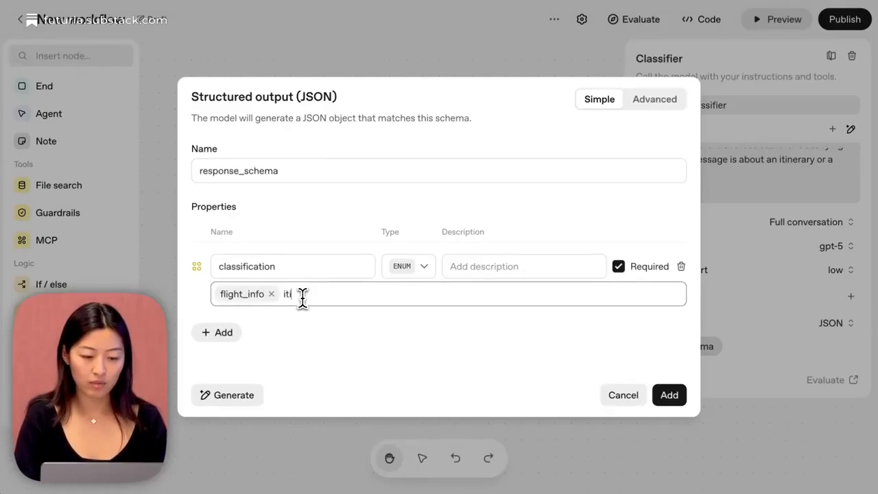
pyautogui.write('nerary')
pyautogui.press('Return')
pyautogui.click(667, 395)
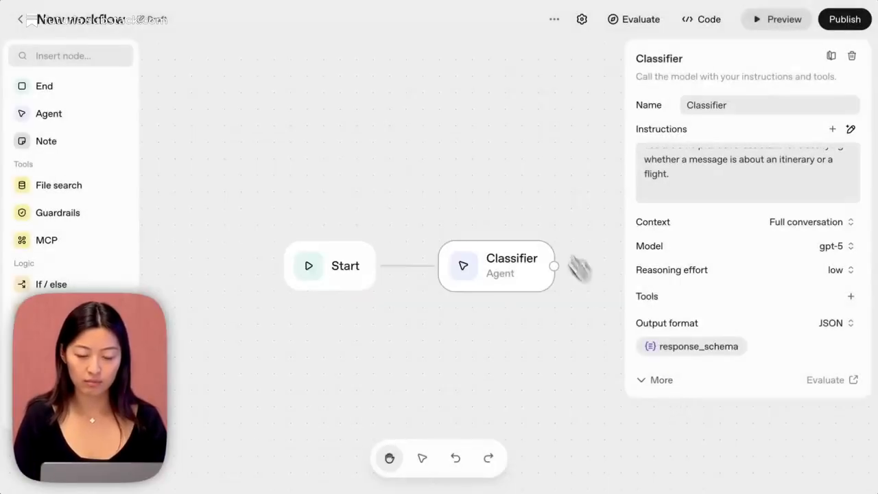
# Connect an If / else node to the Classifier's output with the condition input.output_parsed.classification == "flight_info".
pyautogui.moveTo(372, 265); pyautogui.dragTo(455, 297)
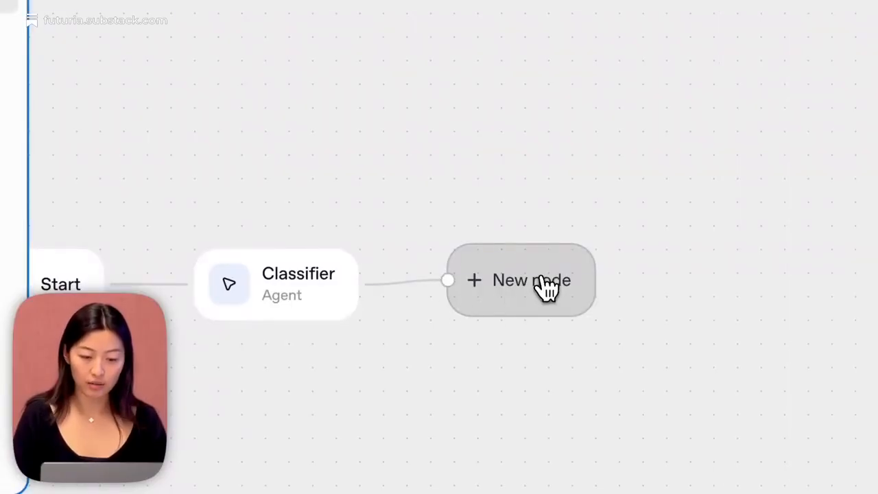
pyautogui.click(57, 260)
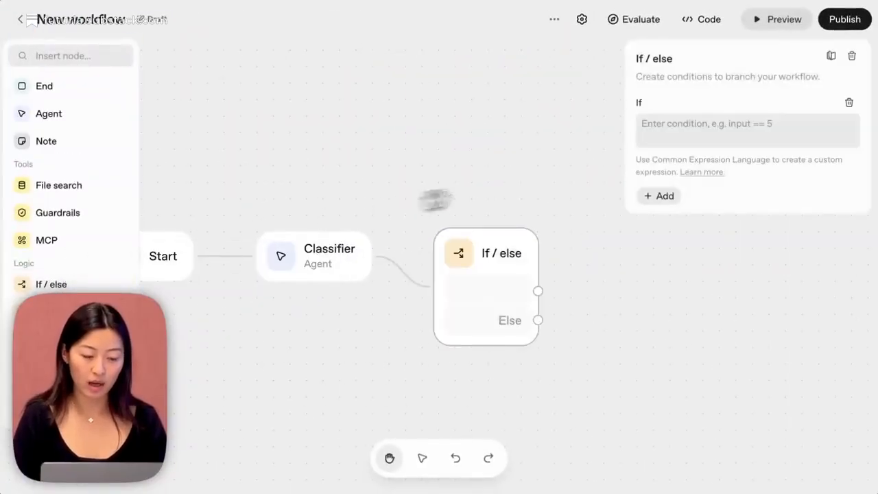
pyautogui.click(658, 135)
pyautogui.write('inp')
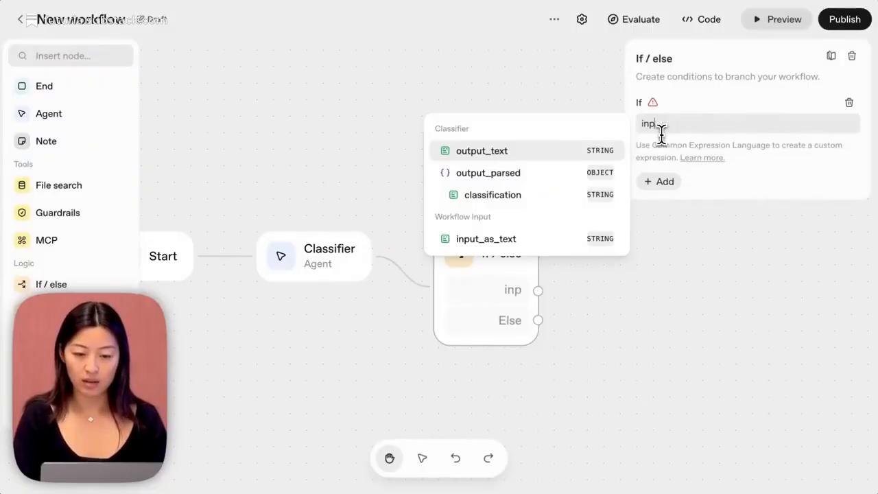
pyautogui.write('ut.output')
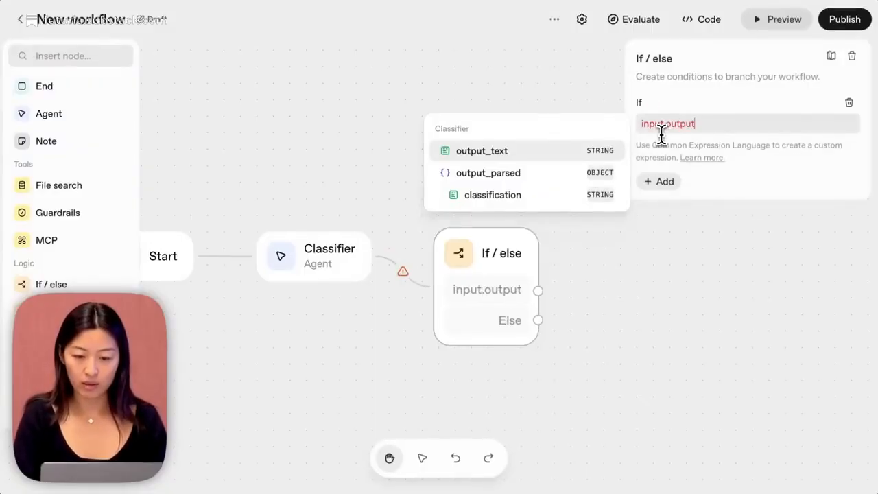
pyautogui.write('_parsed.classification ==')
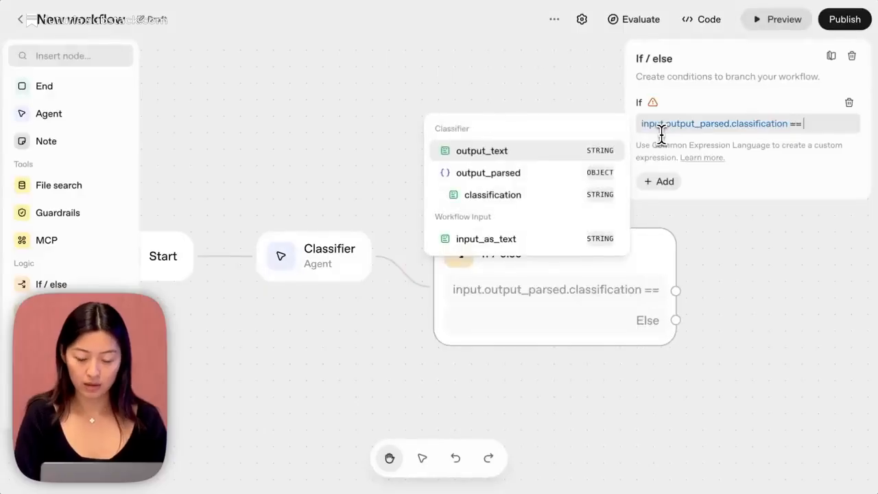
pyautogui.write(' "flight_info')
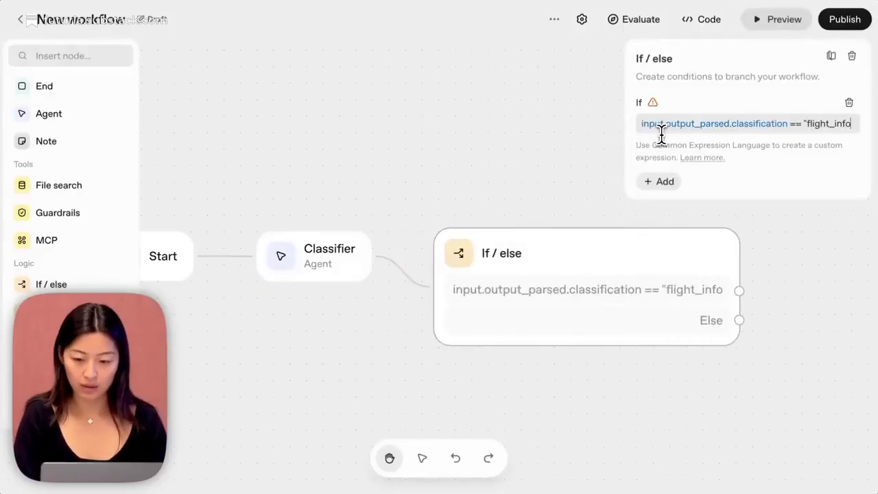
pyautogui.write('"')
pyautogui.click(446, 92)
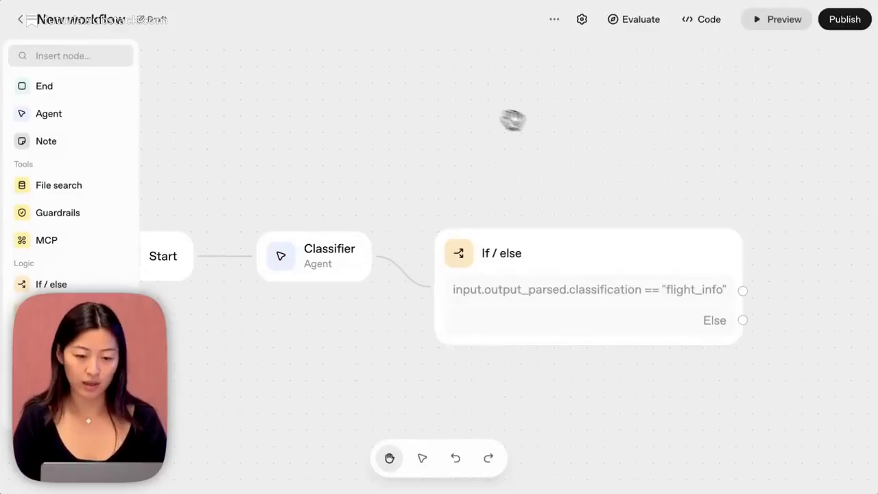
# Connect a new Agent node to the flight_info branch of the If / else node and name it Flight Agent.
pyautogui.moveTo(629, 135); pyautogui.dragTo(483, 125)
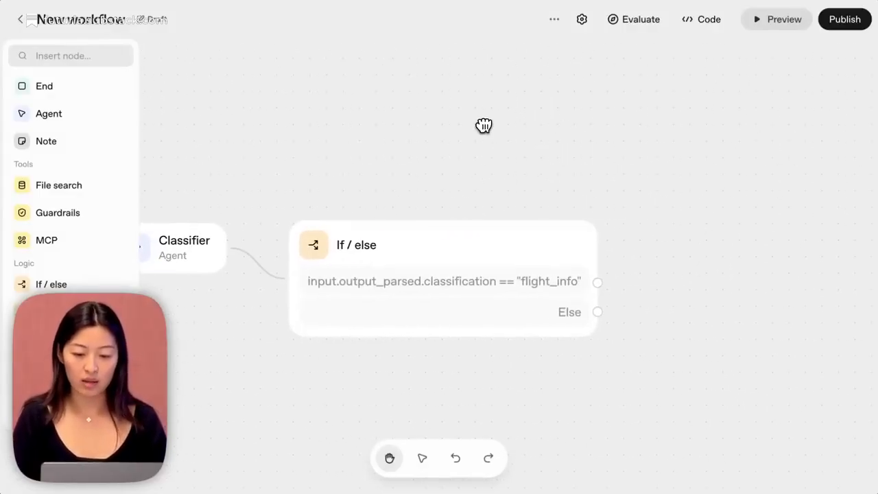
pyautogui.moveTo(676, 137); pyautogui.dragTo(543, 148)
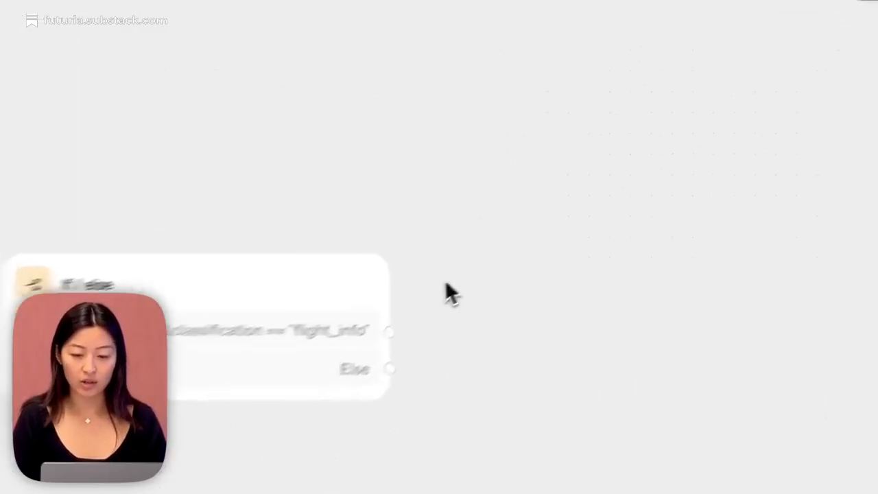
pyautogui.moveTo(350, 357); pyautogui.dragTo(488, 154)
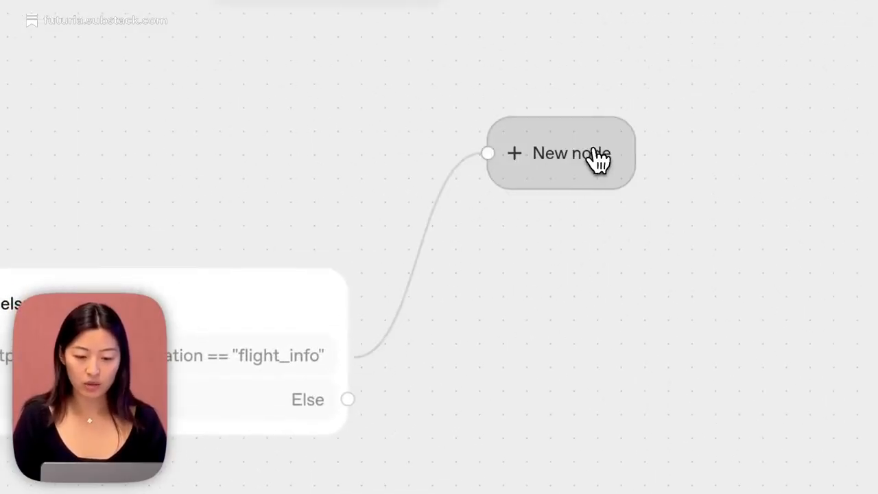
pyautogui.click(38, 117)
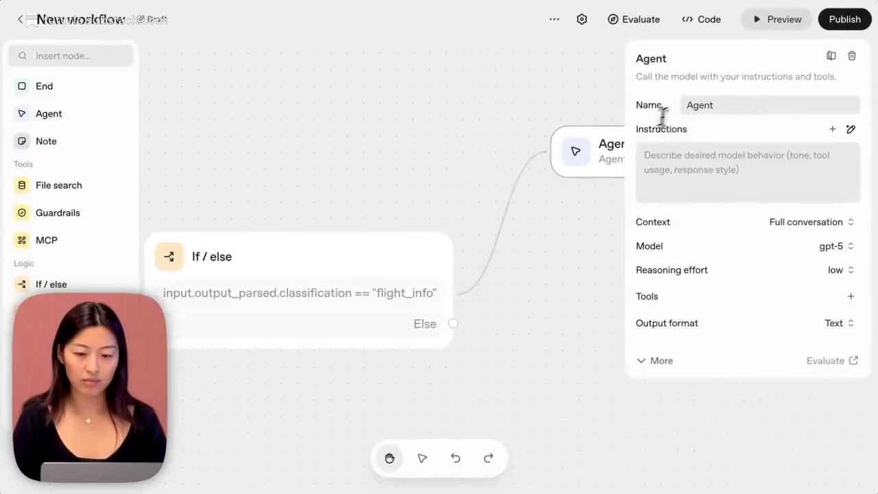
pyautogui.click(688, 105)
pyautogui.write('Flight')
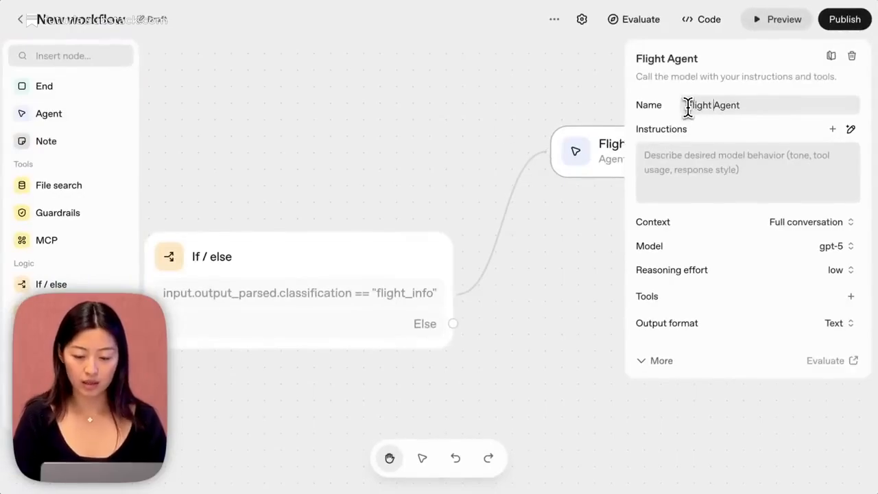
# Set Flight Agent's instructions to "You are a travel assistant. Always recommend a specific flight to go to. Use airport codes".
pyautogui.click(696, 169)
pyautogui.write('You are a travel assistant')
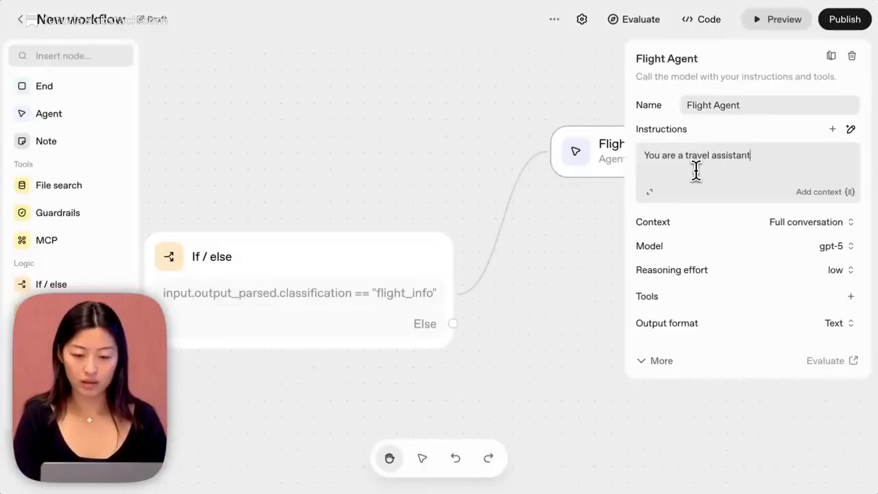
pyautogui.write('. Always recommend a specific flight to go to. Use airport codes')
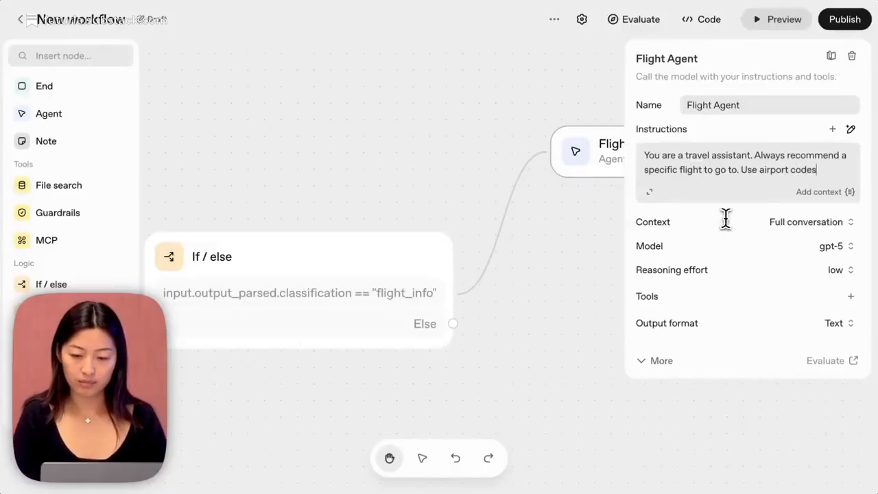
# Give Flight Agent the hosted Web search tool.
pyautogui.click(851, 296)
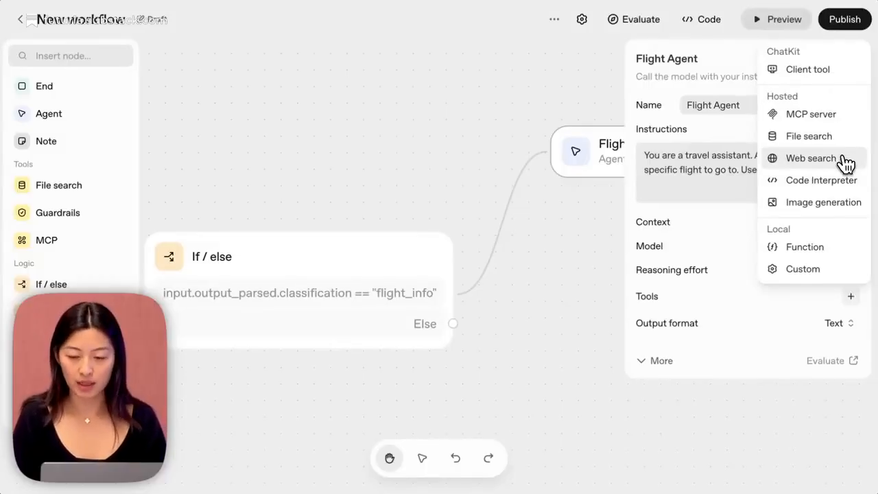
pyautogui.click(811, 159)
pyautogui.click(593, 430)
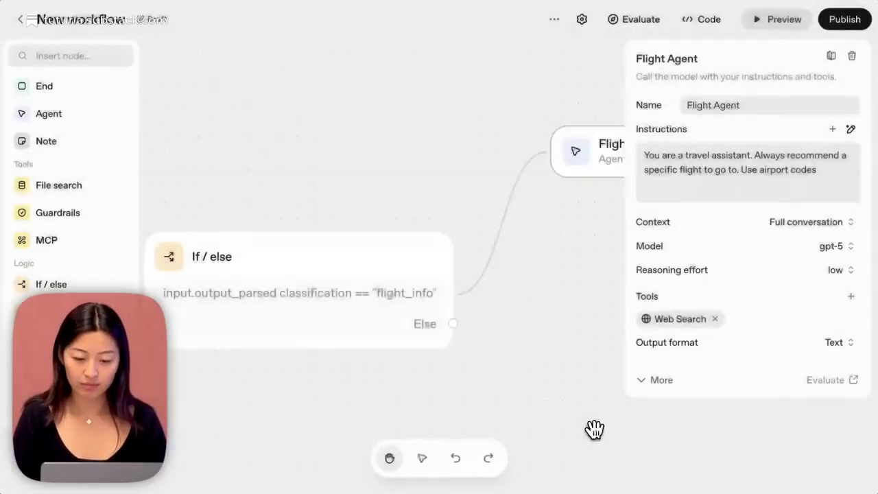
# Connect a new Agent node to the Else branch of the If / else node and name it Itinerary Agent.
pyautogui.moveTo(553, 377); pyautogui.dragTo(414, 281)
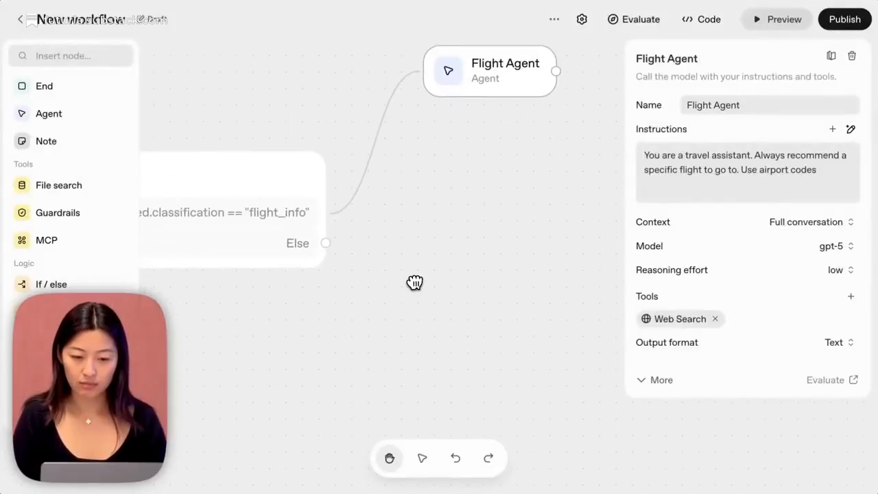
pyautogui.moveTo(327, 245); pyautogui.dragTo(443, 335)
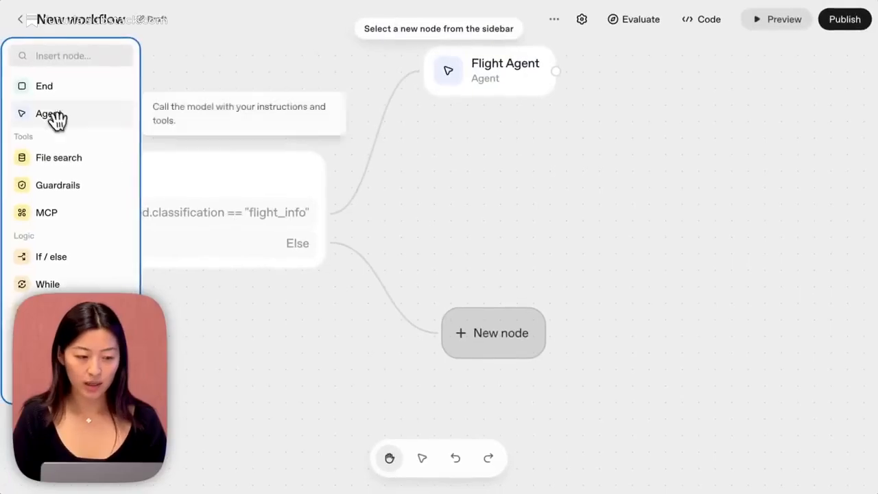
pyautogui.click(53, 115)
pyautogui.click(686, 106)
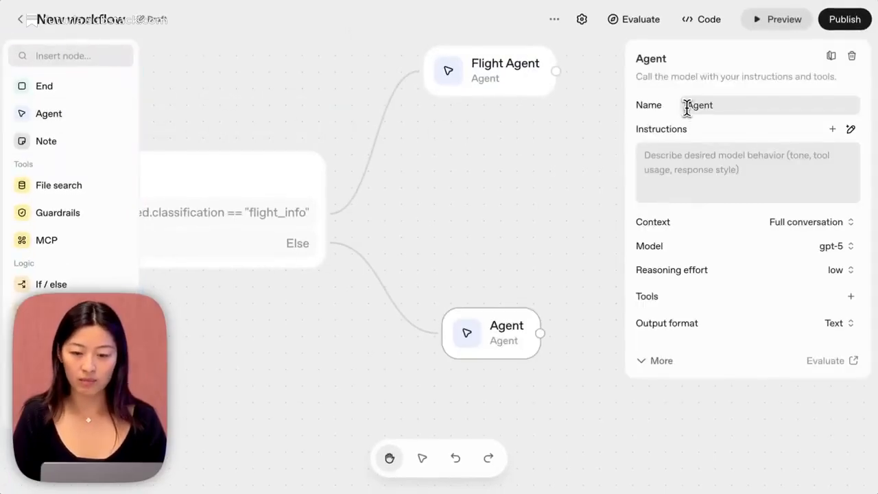
pyautogui.write('Itinerary')
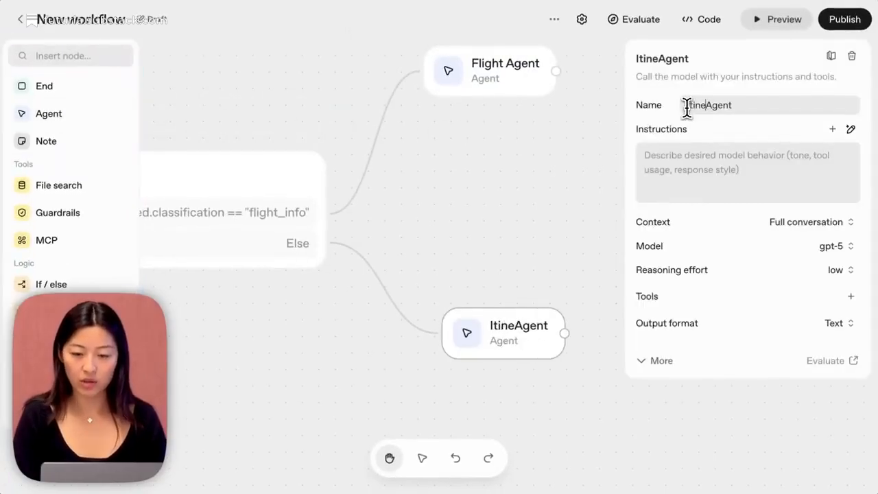
# Set Itinerary Agent's instructions to "You are a travel assistant, so build a concise itinerary.".
pyautogui.click(689, 155)
pyautogui.write('YU')
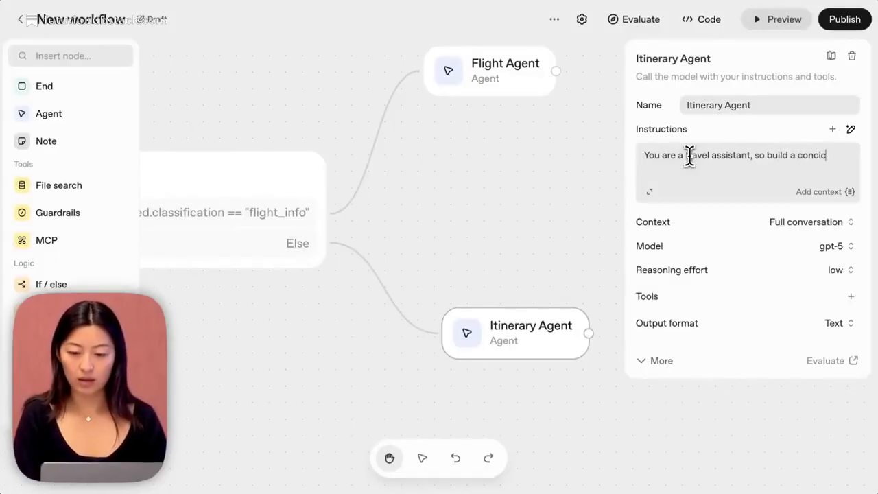
pyautogui.write('rary.')
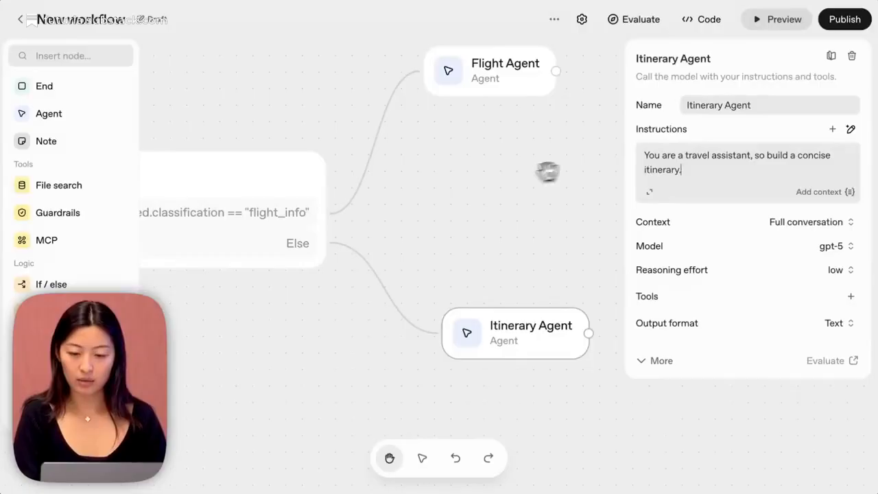
pyautogui.hscroll(-3, 549, 172)
pyautogui.moveTo(573, 198); pyautogui.dragTo(493, 198)
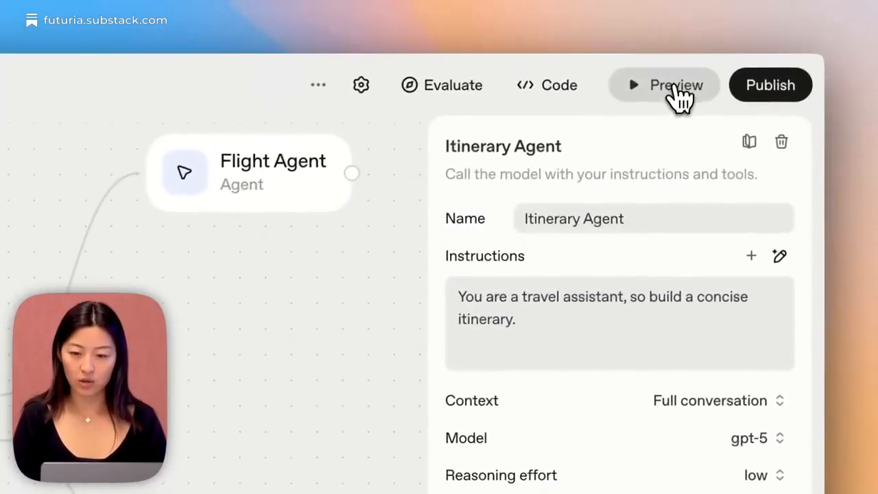
# Test the workflow in preview with "what should I do in a day in tokyo?", review the response and close the preview.
pyautogui.click(679, 79)
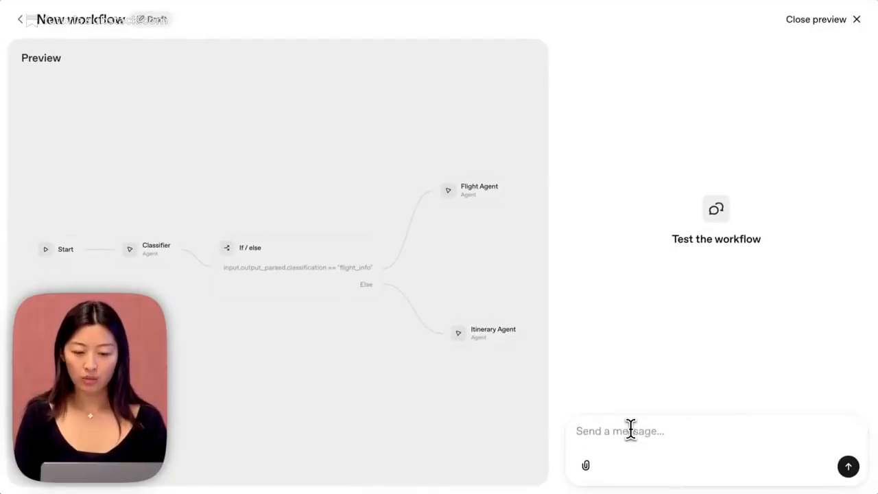
pyautogui.write('what should I do in a day in tokyo?')
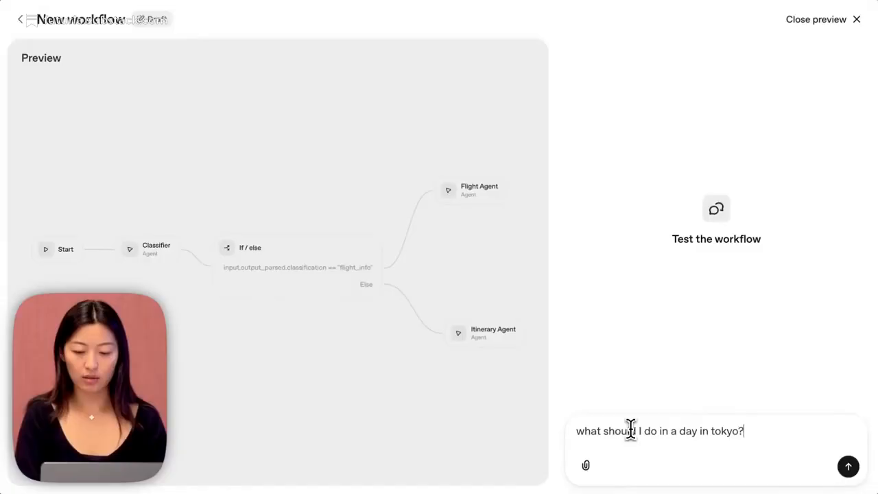
pyautogui.press('Return')
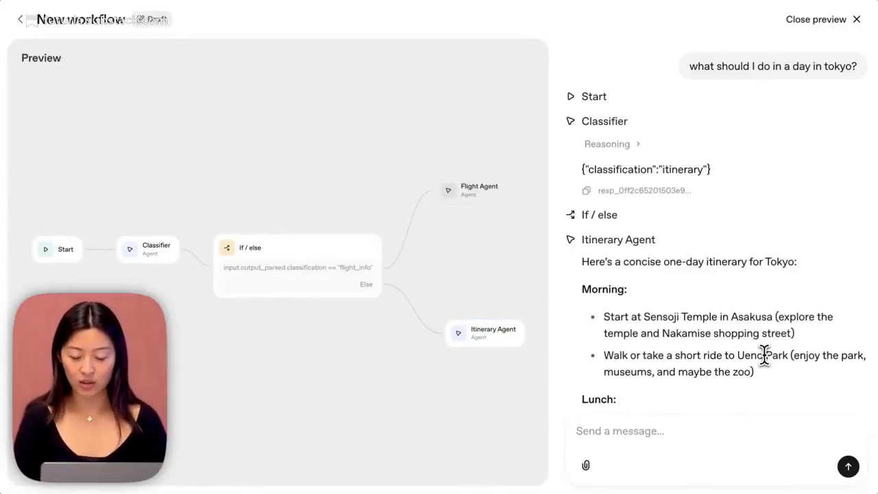
pyautogui.scroll(-10, 763, 355)
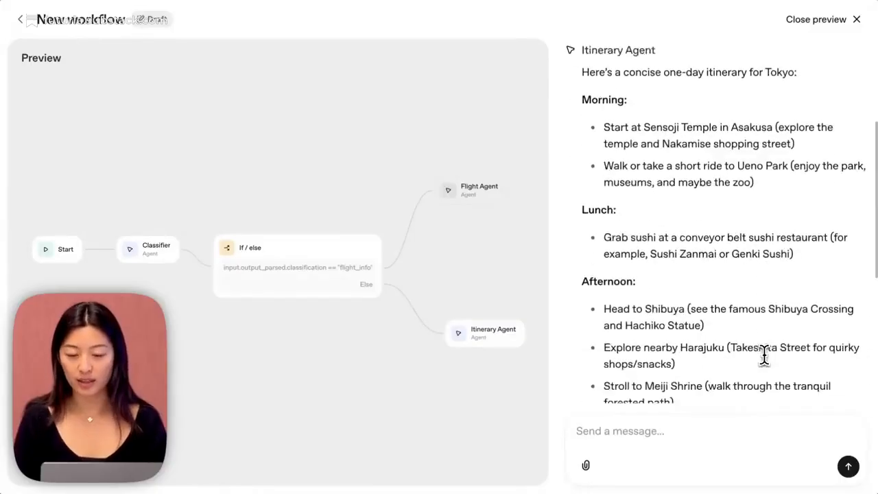
pyautogui.click(838, 25)
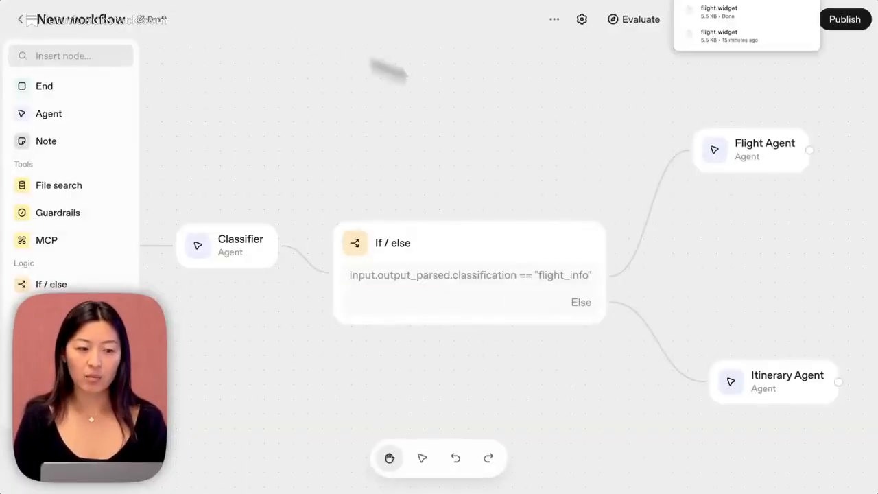
# Set Flight Agent's output format to Widget and upload flight.widget from the Downloads folder as its widget.
pyautogui.click(750, 168)
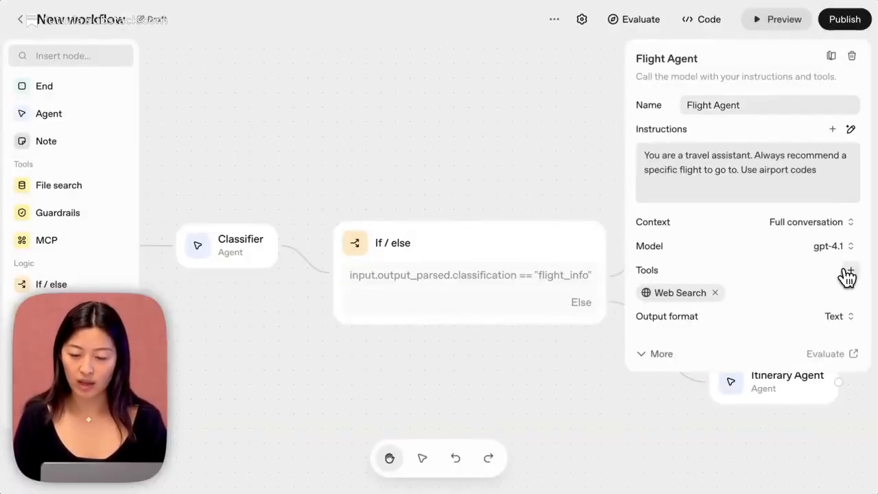
pyautogui.click(836, 318)
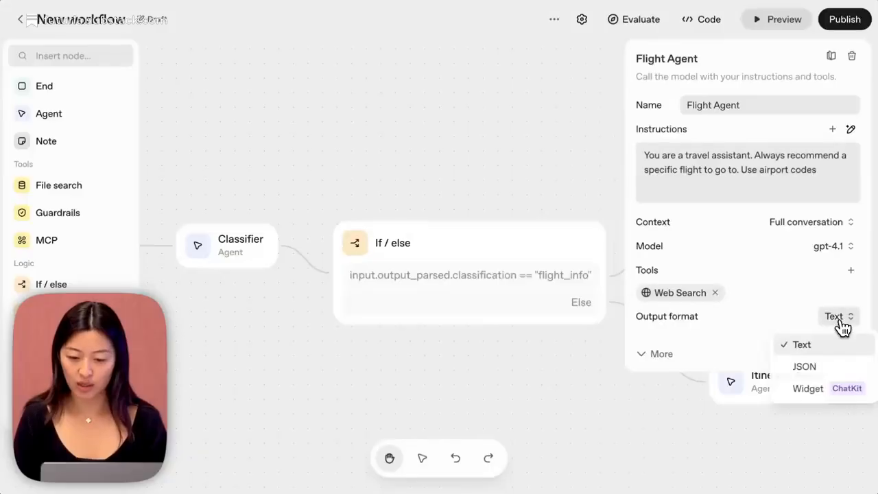
pyautogui.click(823, 388)
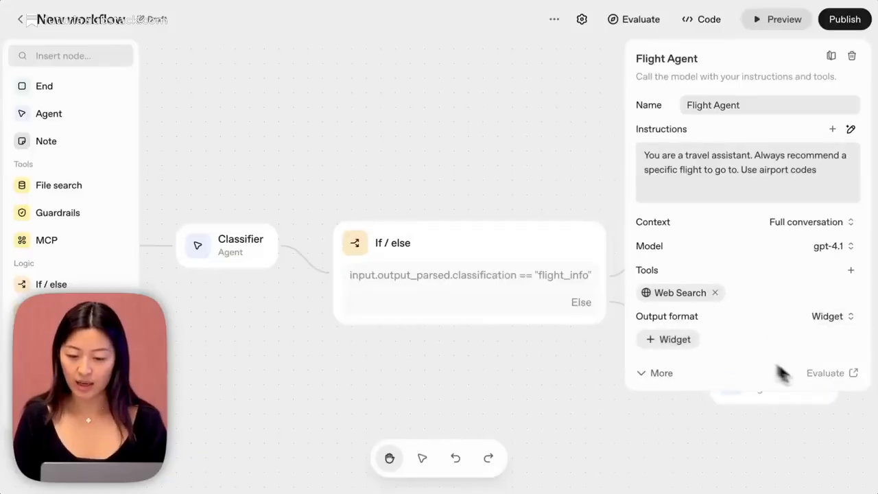
pyautogui.click(698, 341)
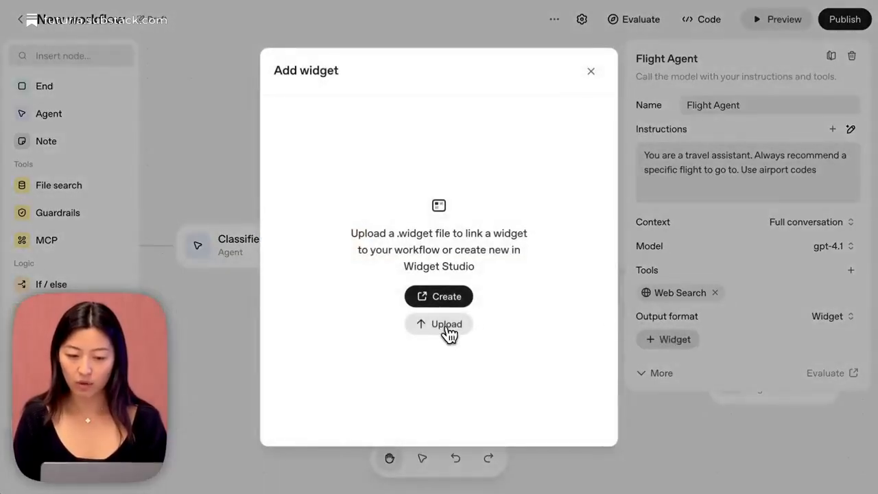
pyautogui.click(446, 335)
pyautogui.click(404, 174)
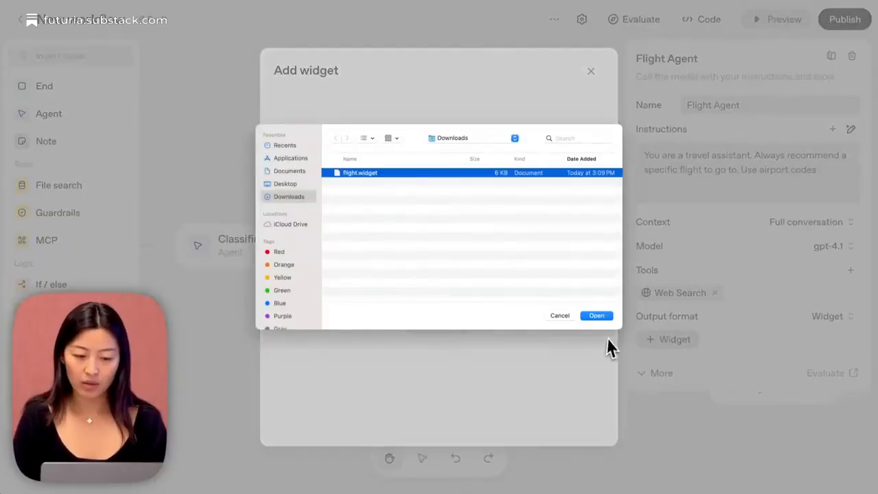
pyautogui.click(605, 317)
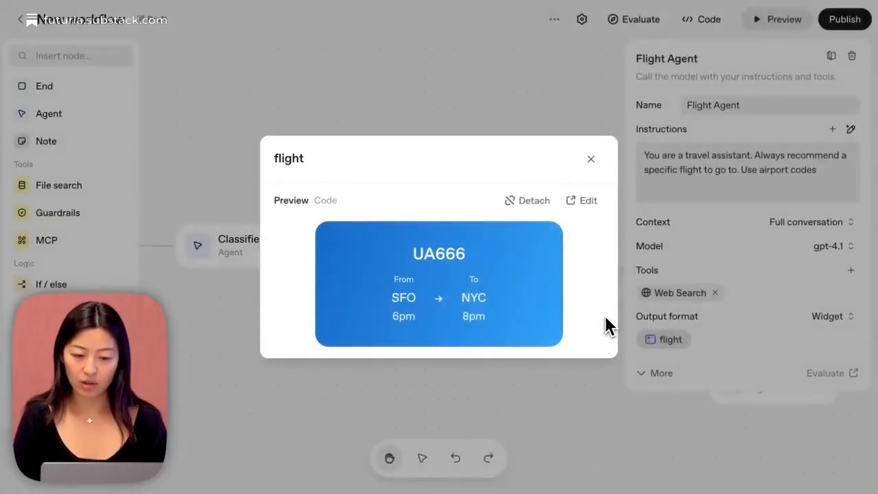
pyautogui.click(516, 113)
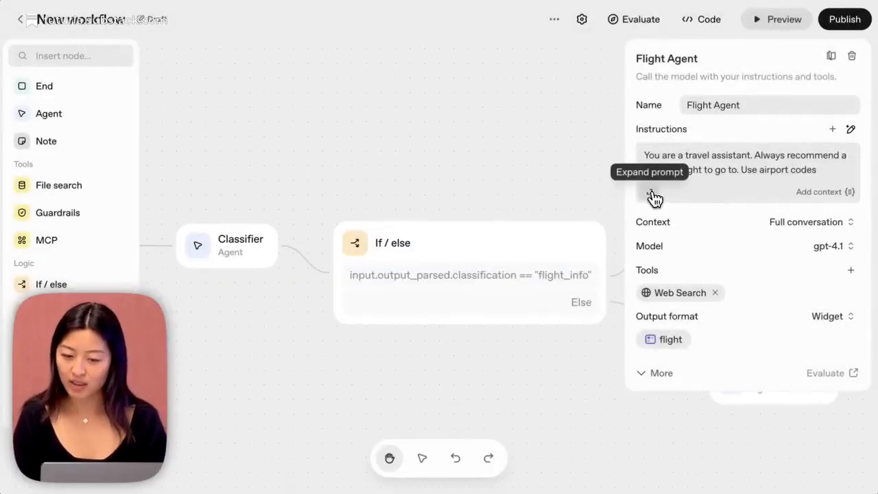
# Add "Do not include timezones/am/pm. Choose a background creatively based on the destination." to the end of Flight Agent's instructions and save them.
pyautogui.click(651, 194)
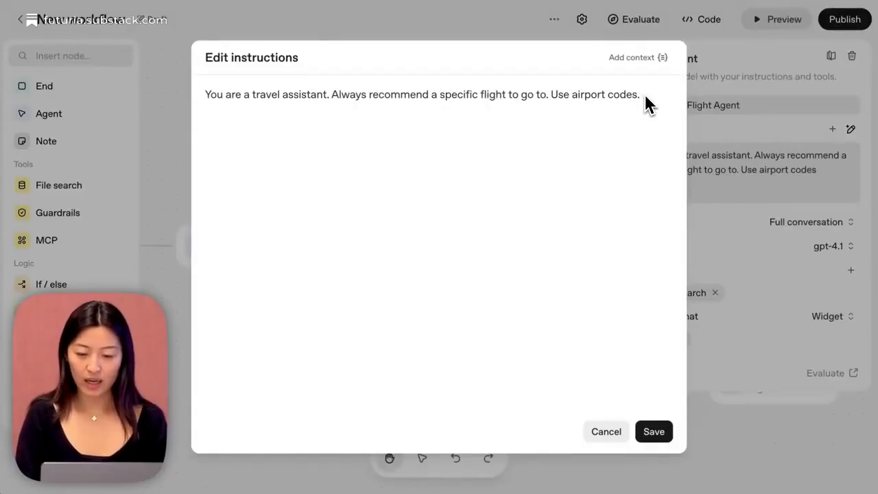
pyautogui.write('. Choose a background creatively based on the destination.')
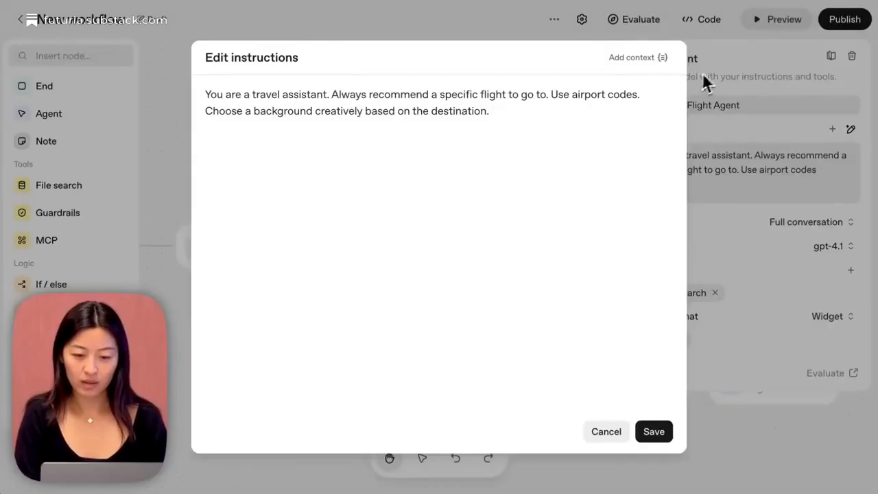
pyautogui.click(659, 93)
pyautogui.write('Do not include time')
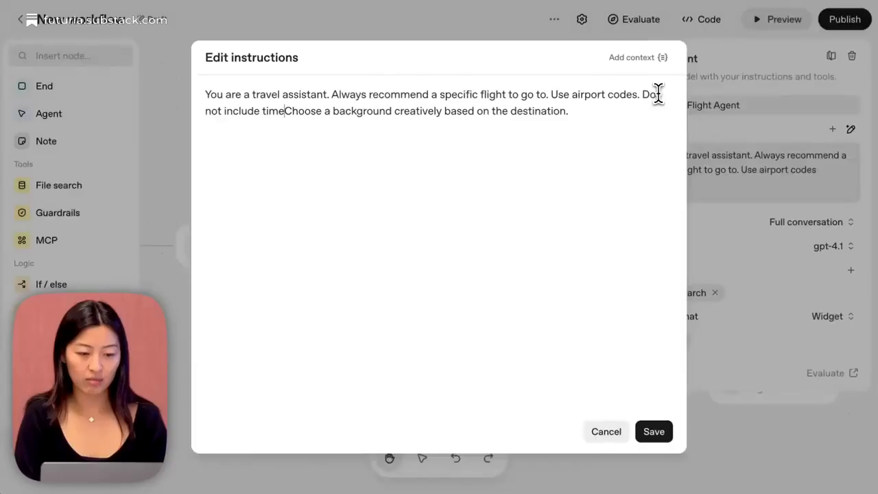
pyautogui.write('zones/ap')
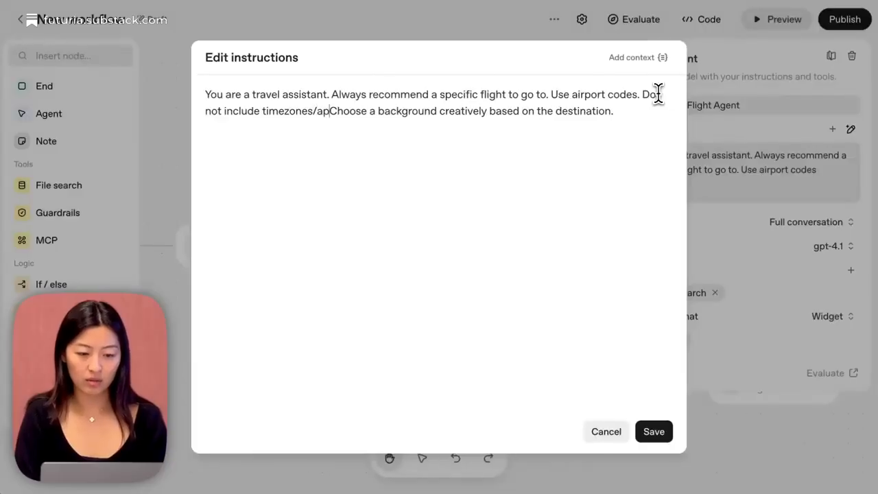
pyautogui.press('BackSpace')
pyautogui.write('m/pm.')
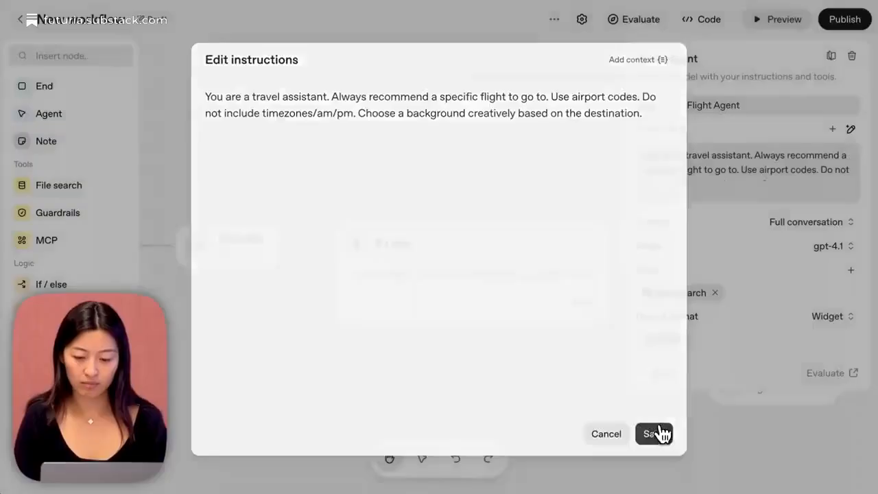
pyautogui.click(659, 432)
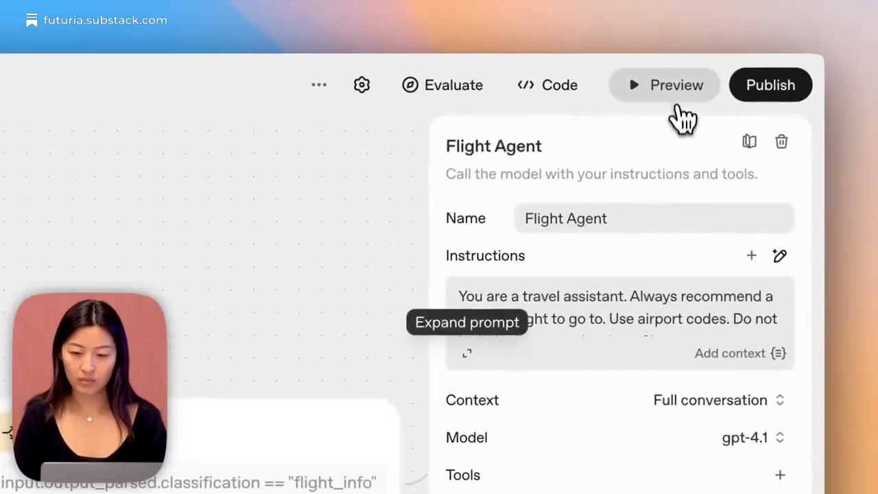
# Test the flight branch in preview with the message "sfo to hnd oct 7" and close the preview.
pyautogui.click(677, 102)
pyautogui.write('sf')
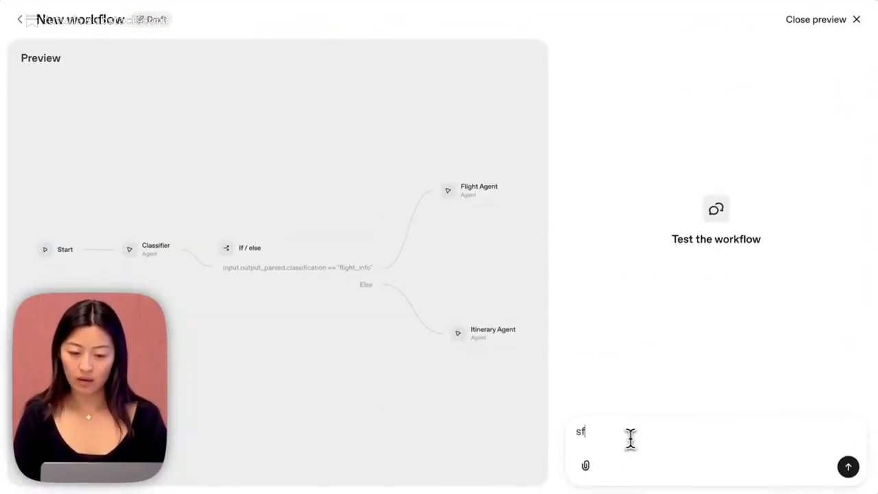
pyautogui.write('o')
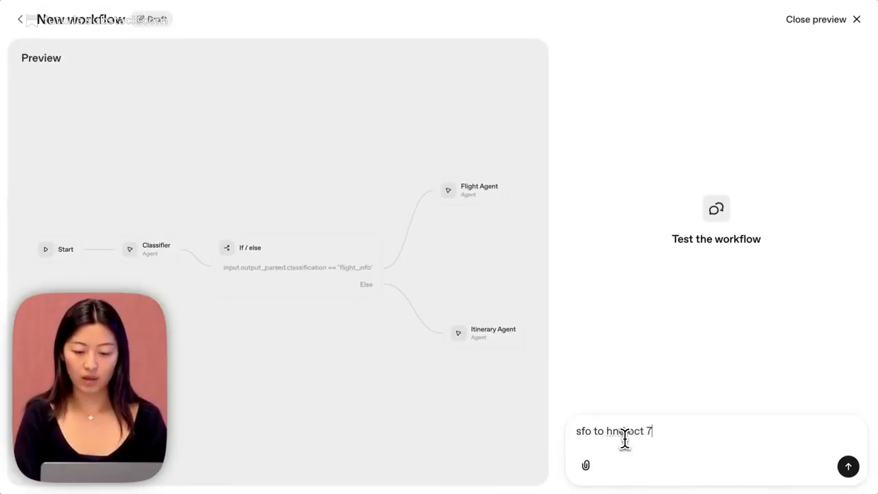
pyautogui.write(' to hnd oct 7')
pyautogui.press('Return')
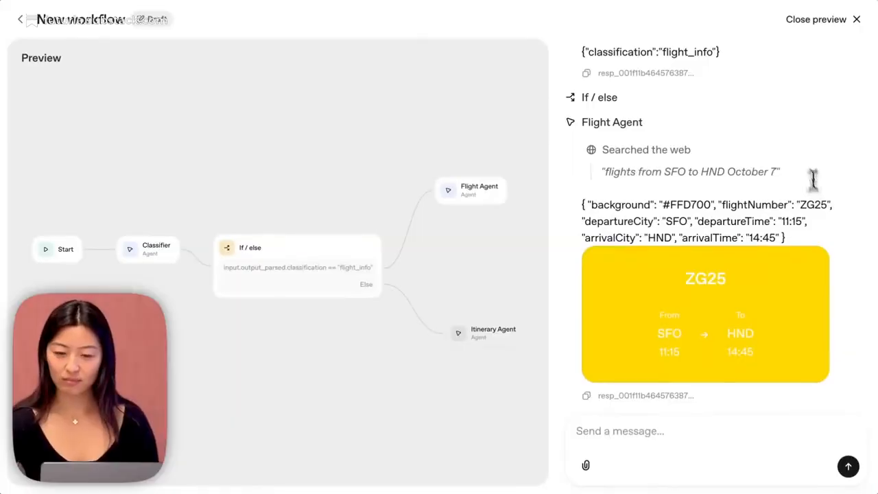
pyautogui.click(848, 20)
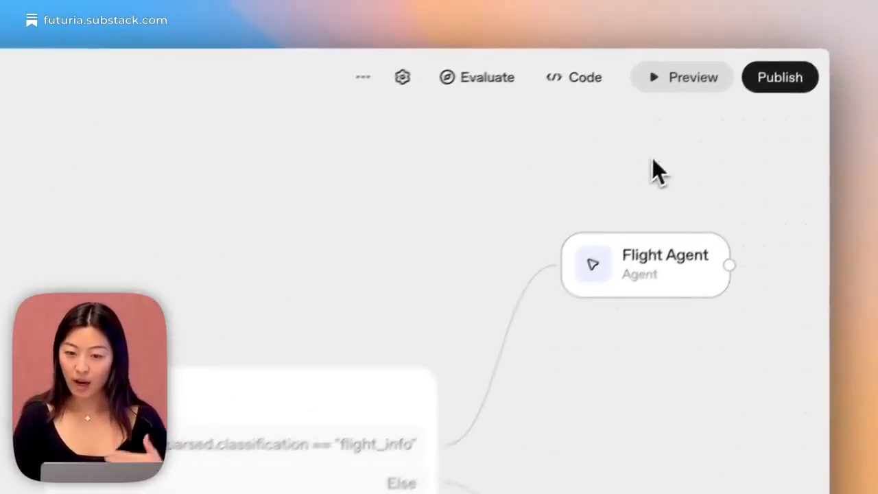
# Publish the workflow under the name "Travel agent".
pyautogui.click(838, 26)
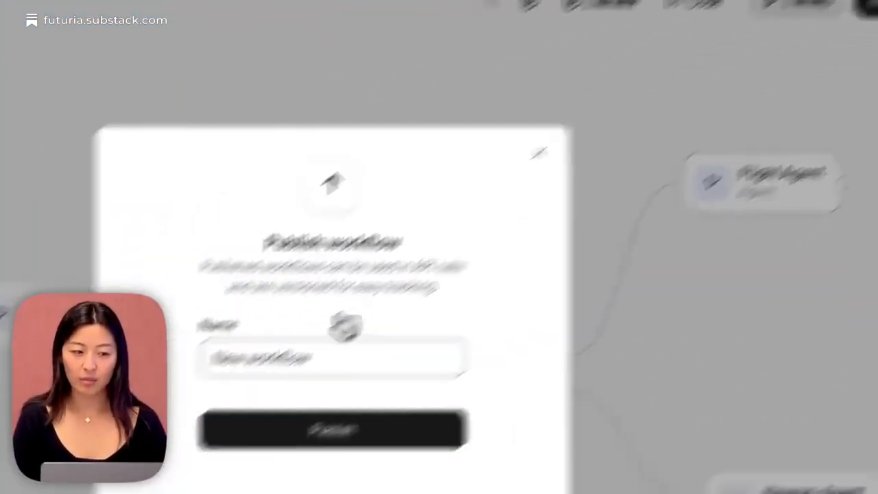
pyautogui.tripleClick(360, 290)
pyautogui.write('Travel agent')
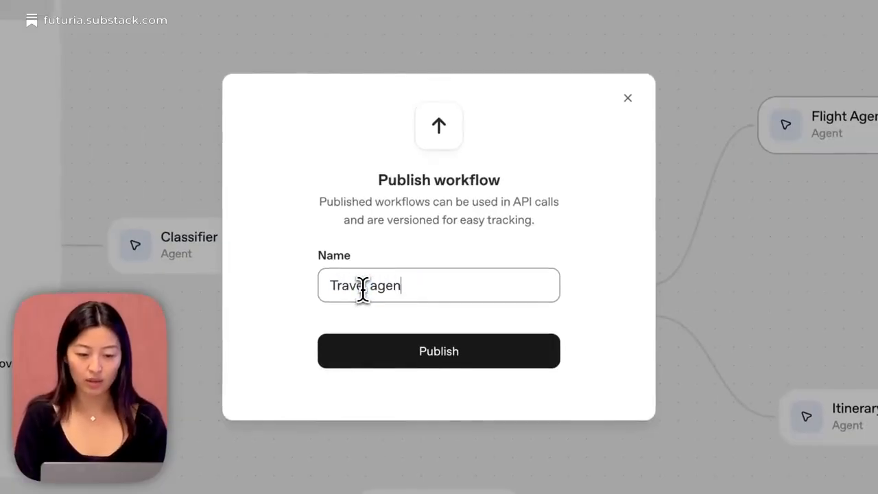
pyautogui.click(409, 352)
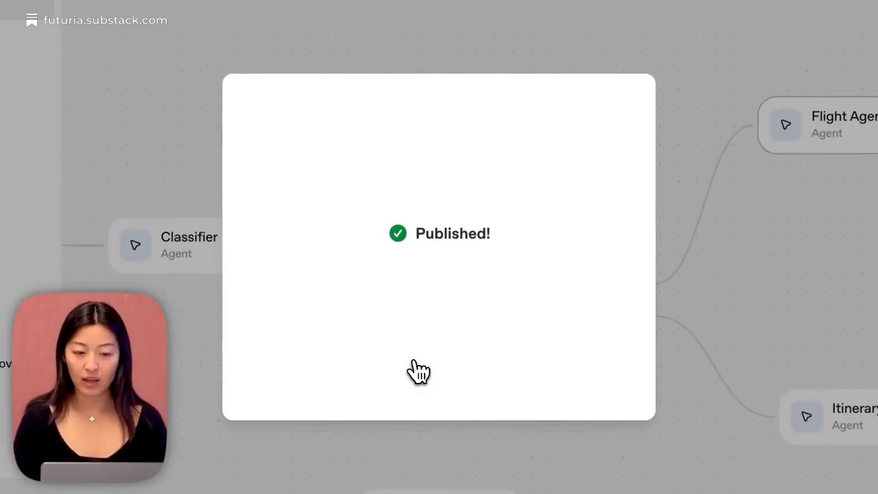
# Examine the Agents SDK TypeScript code for the published workflow, then return to its ChatKit embedding details.
pyautogui.click(567, 130)
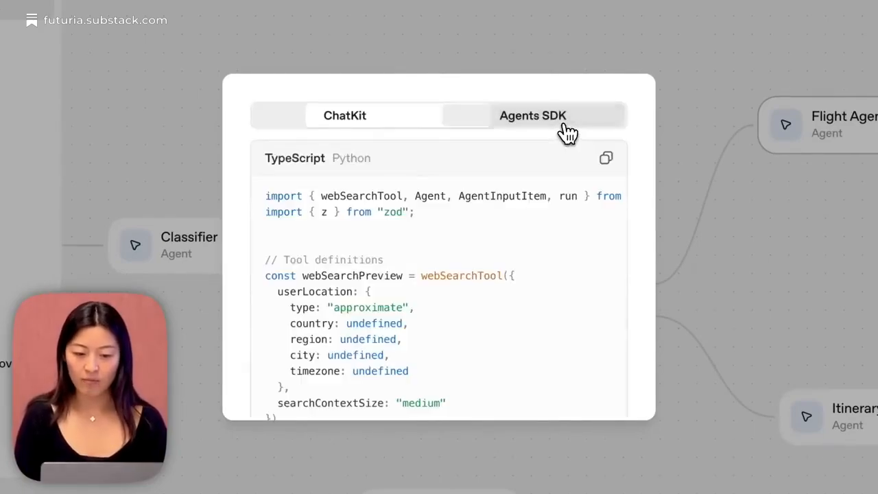
pyautogui.scroll(-5, 468, 298)
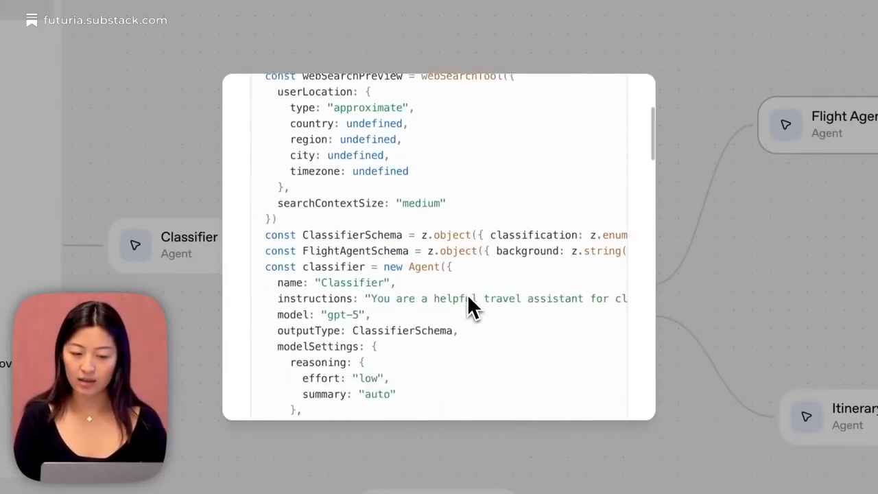
pyautogui.scroll(-10, 467, 294)
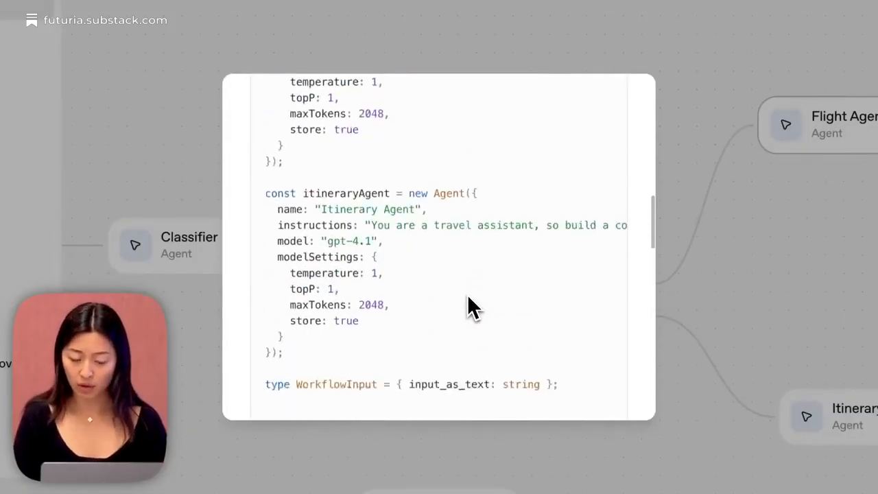
pyautogui.scroll(-15, 467, 293)
pyautogui.scroll(15, 467, 290)
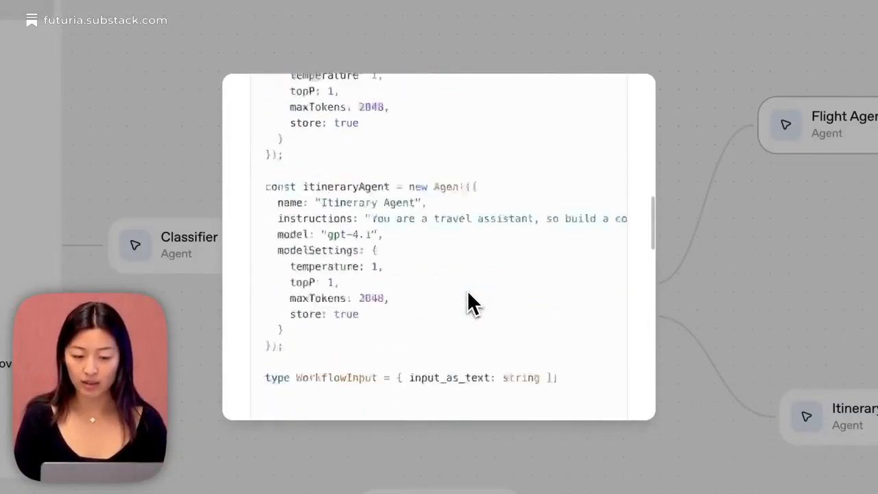
pyautogui.scroll(15, 468, 290)
pyautogui.click(359, 118)
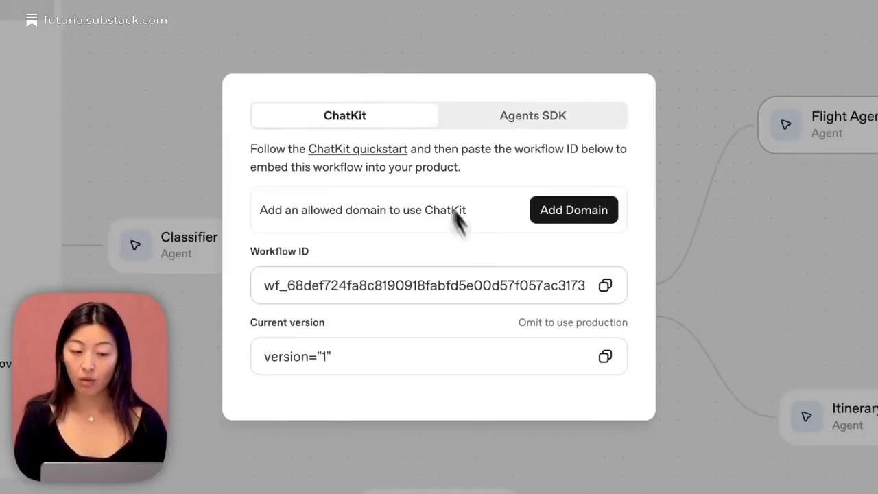